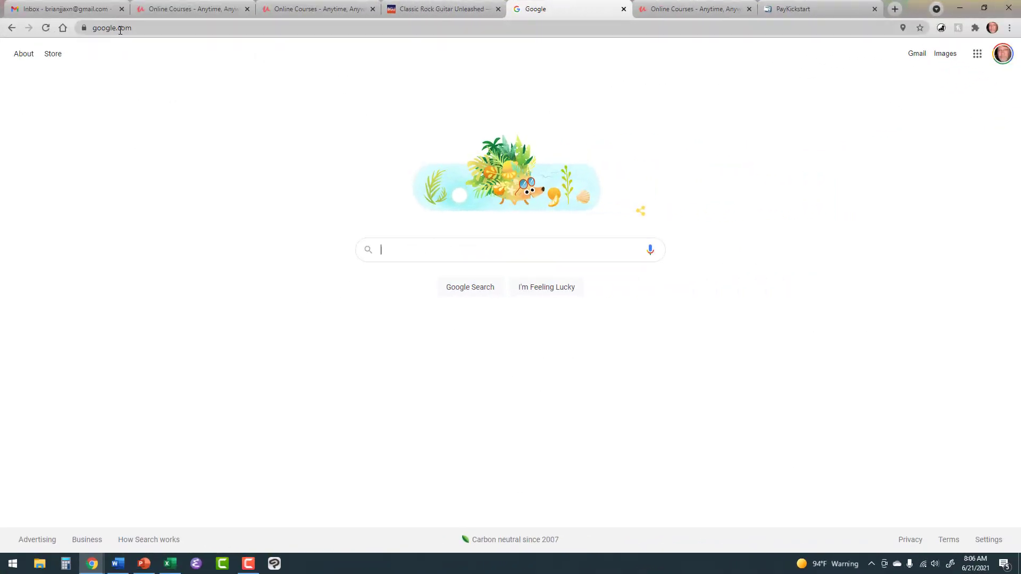
Step: Load udemy.com in the browser
left_click(181, 28)
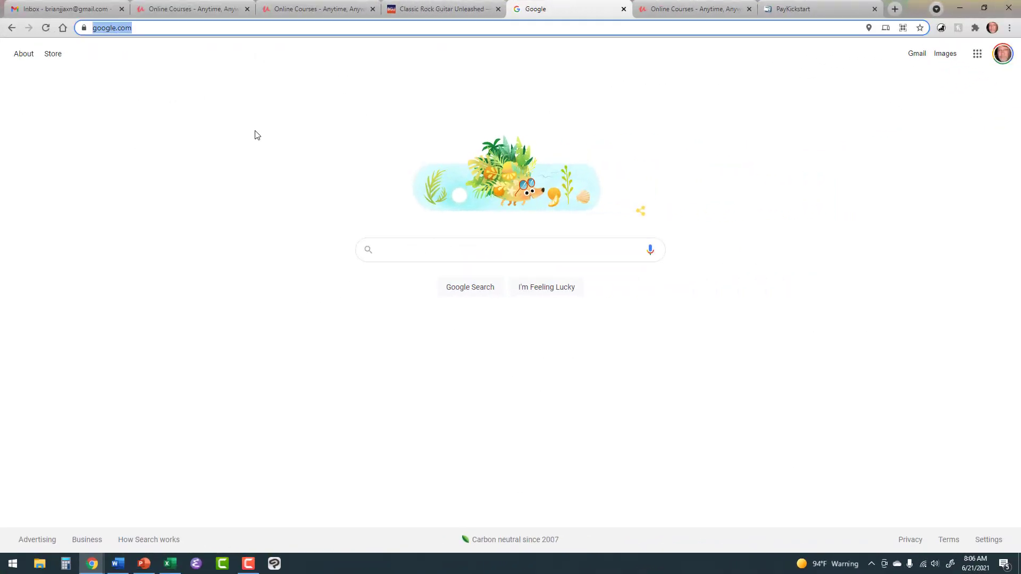
type("u")
key("Return")
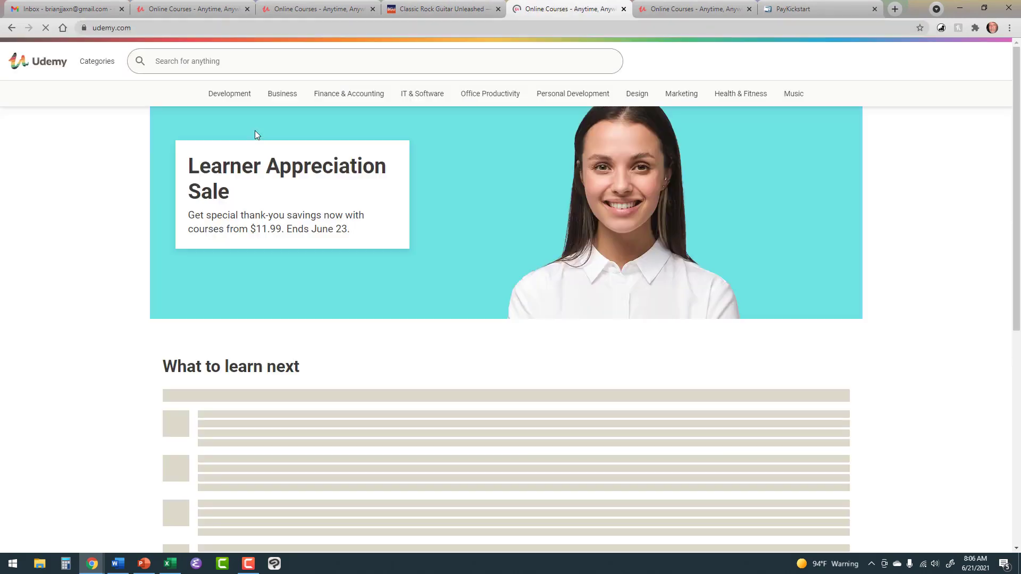
Step: Go to the Instructor course list and scroll down to the CreateStudio course
mouse_move(286, 143)
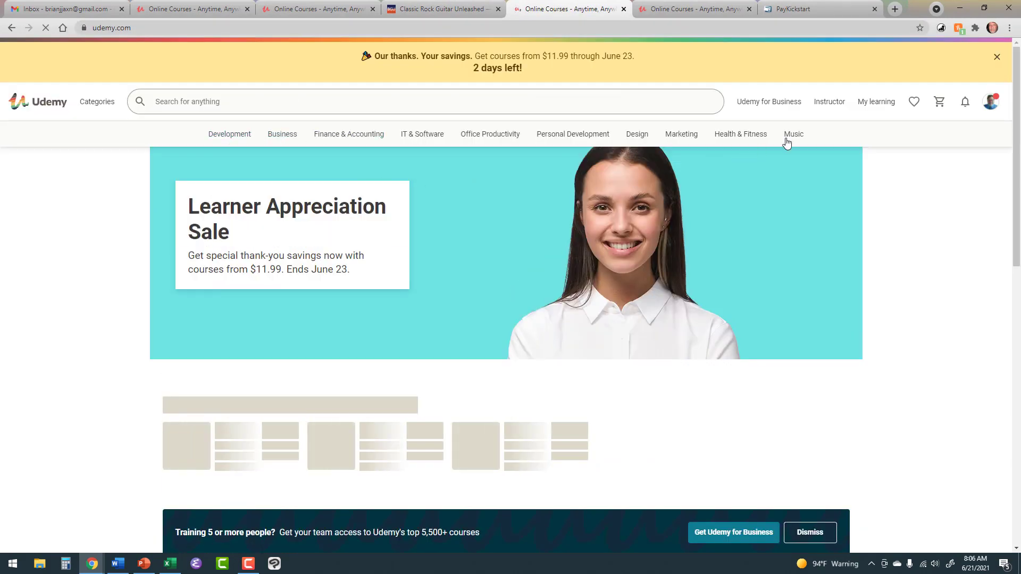
left_click(832, 103)
mouse_move(15, 175)
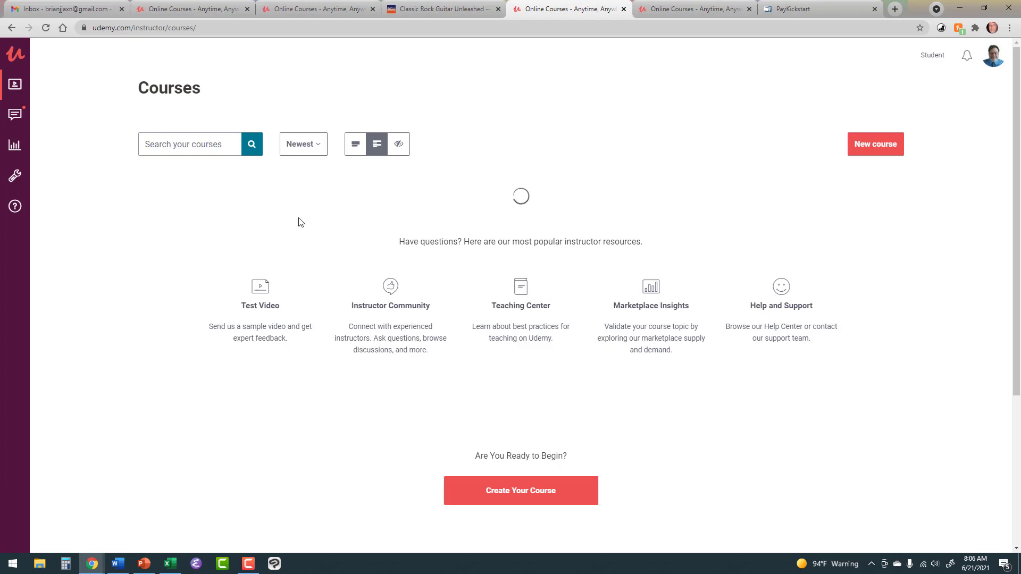
scroll(301, 216, "down", 10)
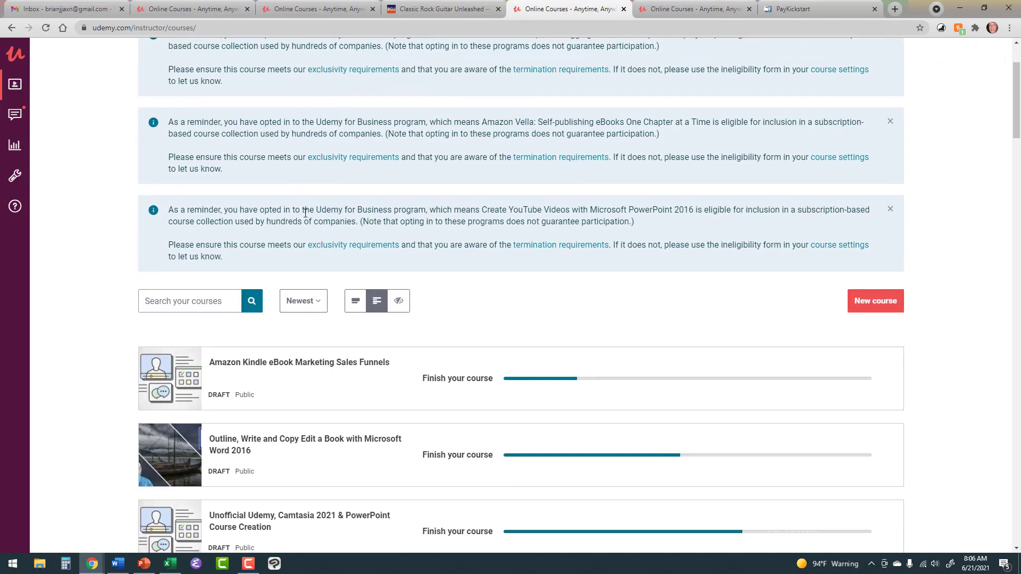
scroll(304, 214, "down", 8)
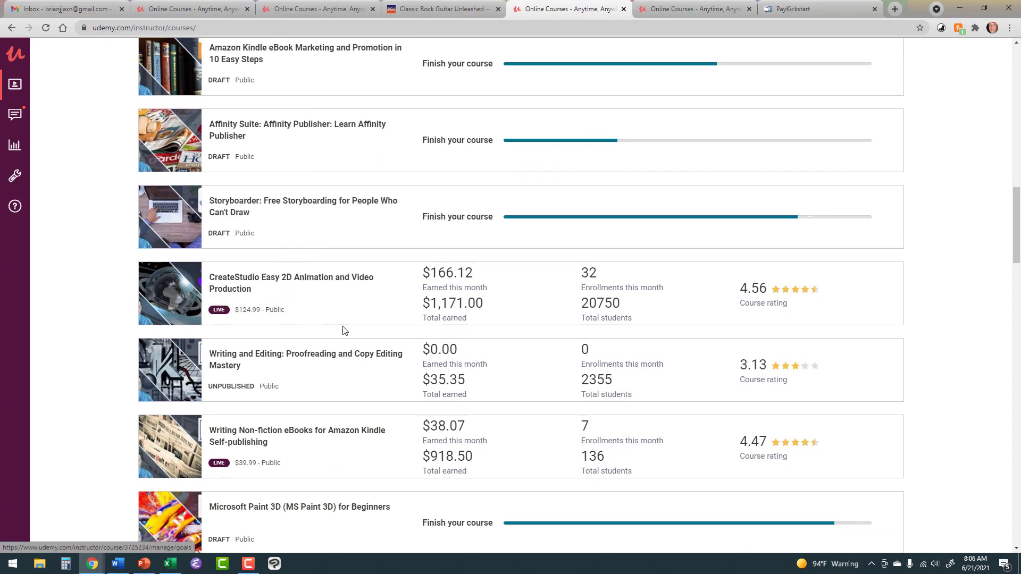
mouse_move(319, 310)
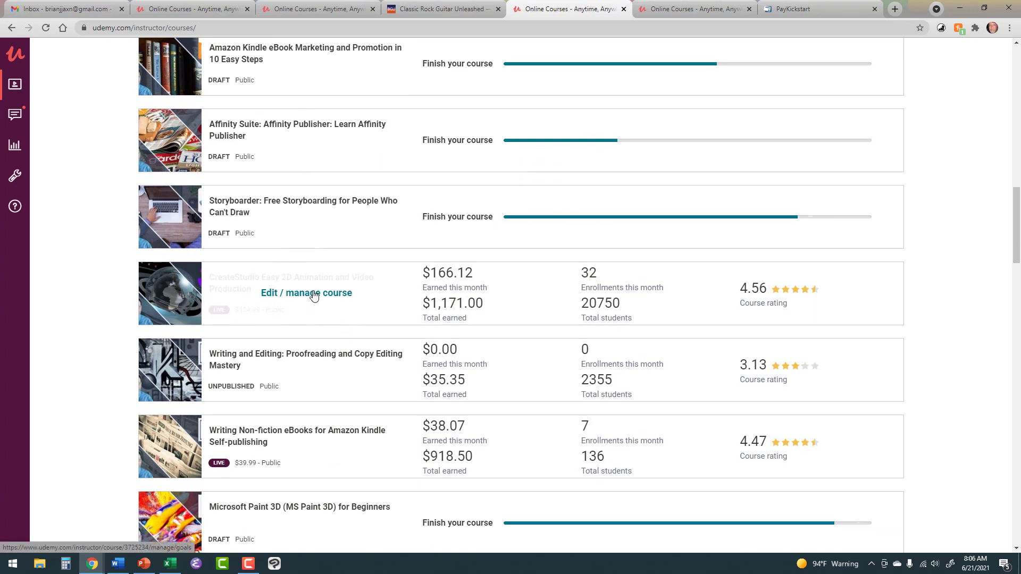
Step: Open the CreateStudio curriculum and edit Lecture 3's Course Resources article
left_click(311, 295)
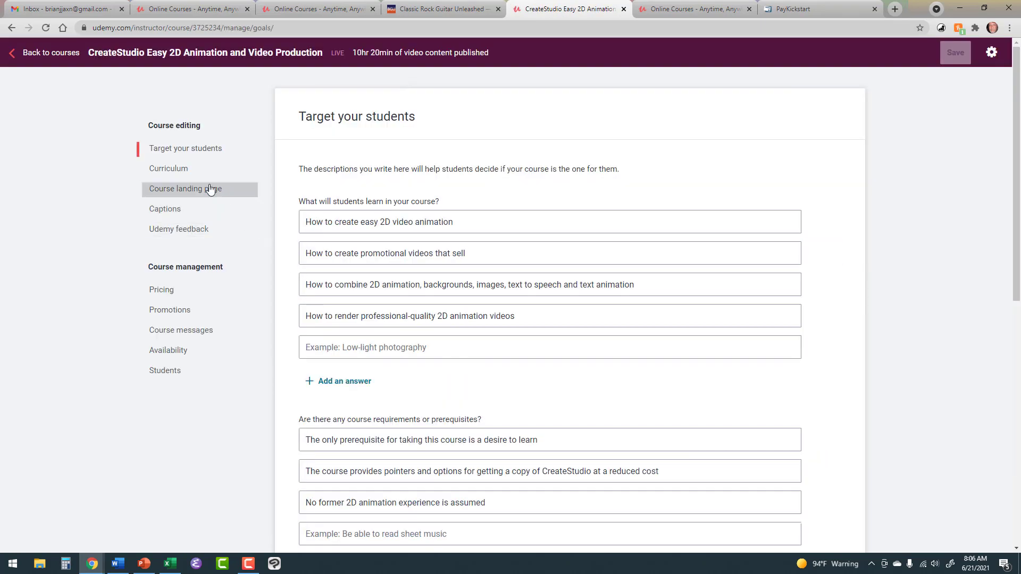
left_click(184, 175)
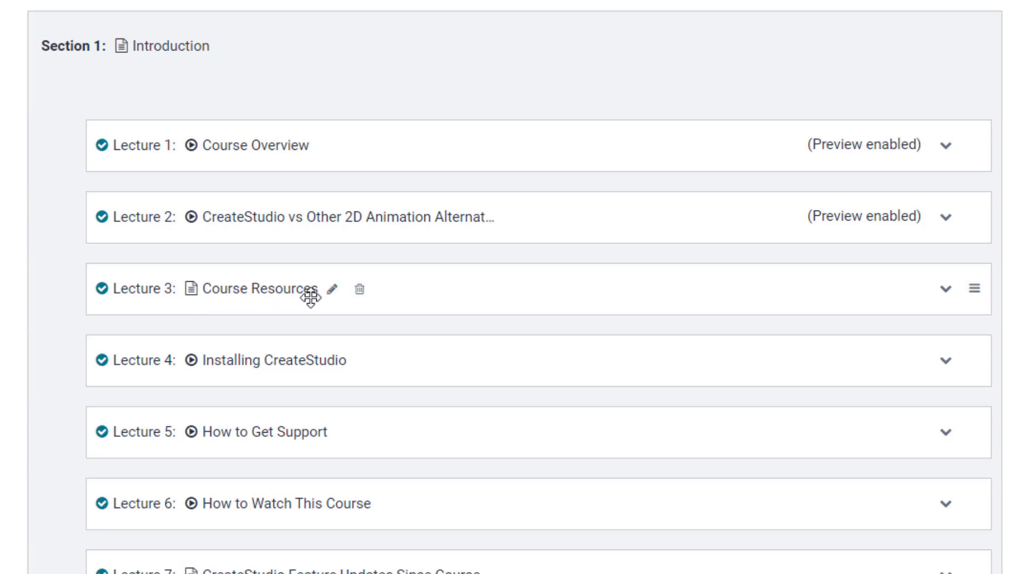
left_click(946, 290)
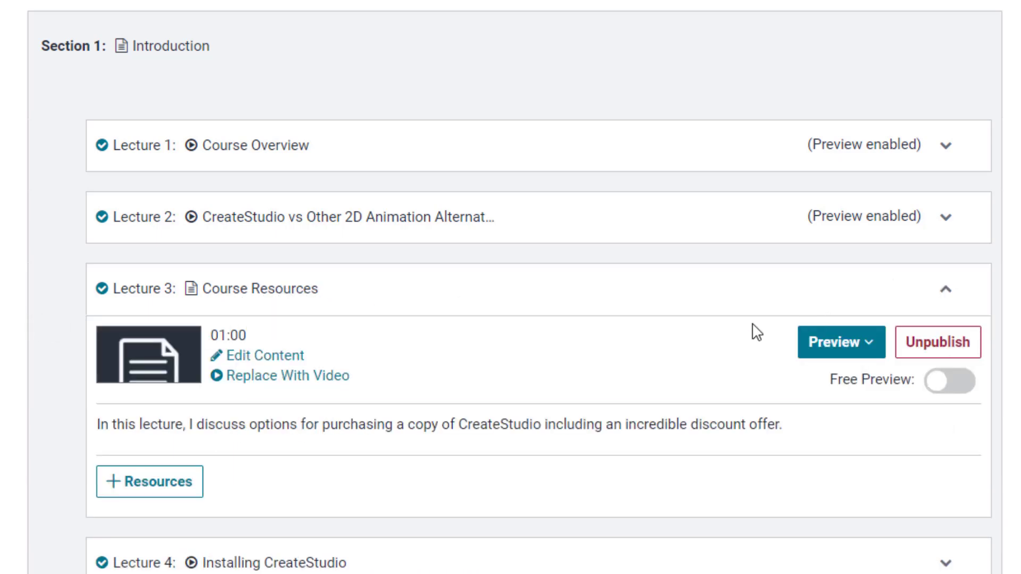
left_click(296, 364)
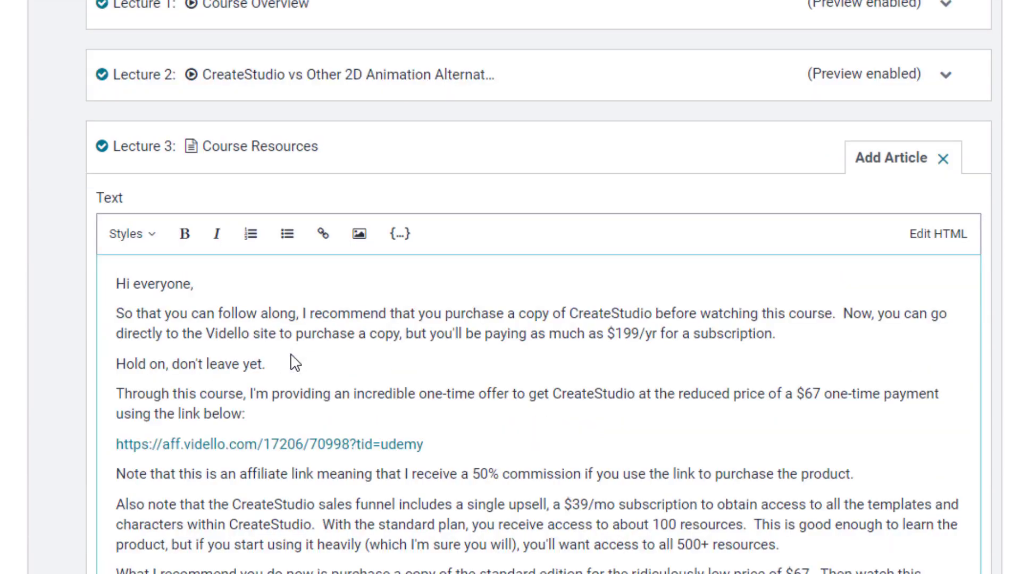
scroll(295, 361, "down", 4)
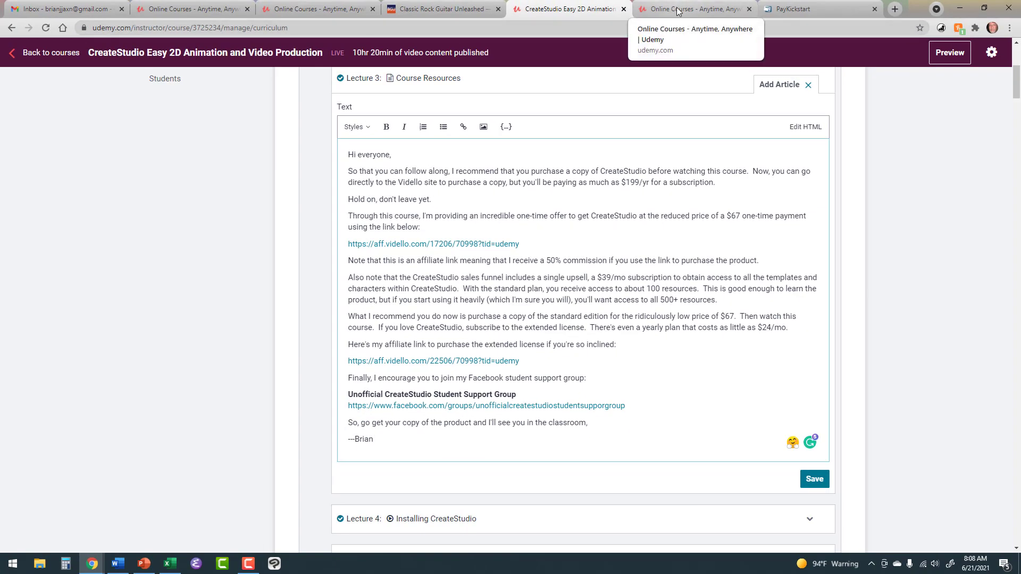
Step: Switch to the Online Courses tab and look over the instructor's course rows
left_click(678, 12)
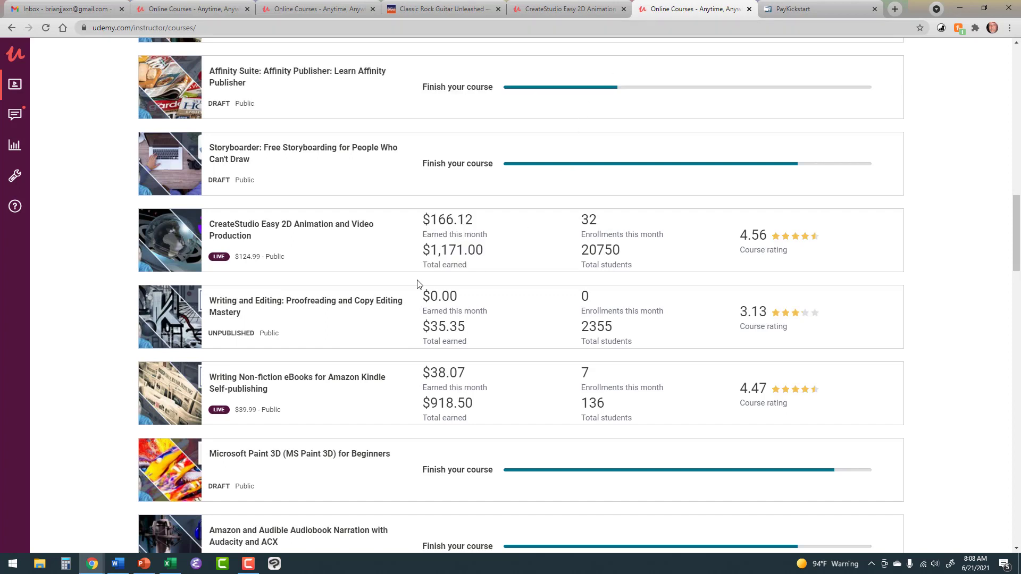
mouse_move(287, 269)
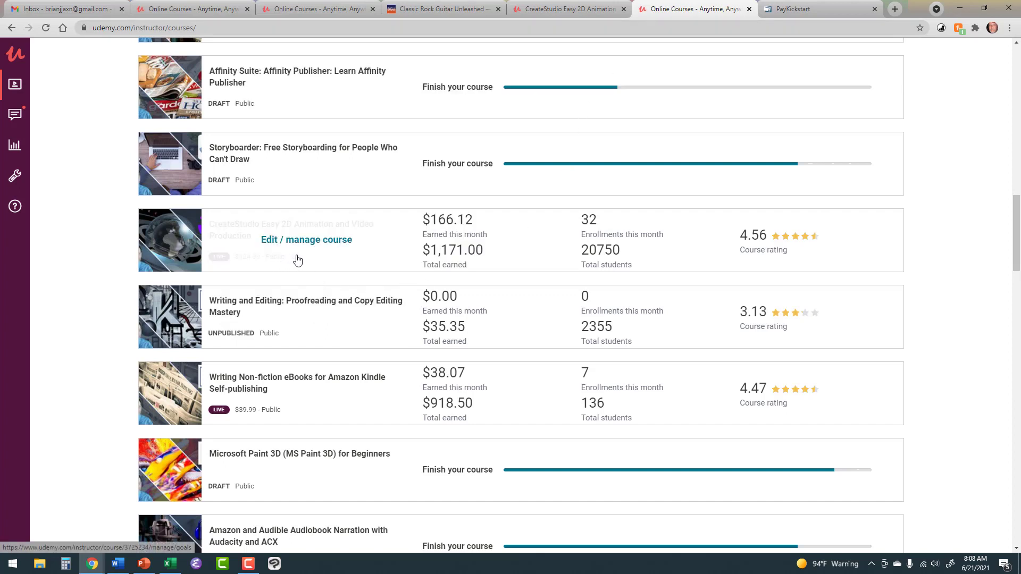
mouse_move(433, 271)
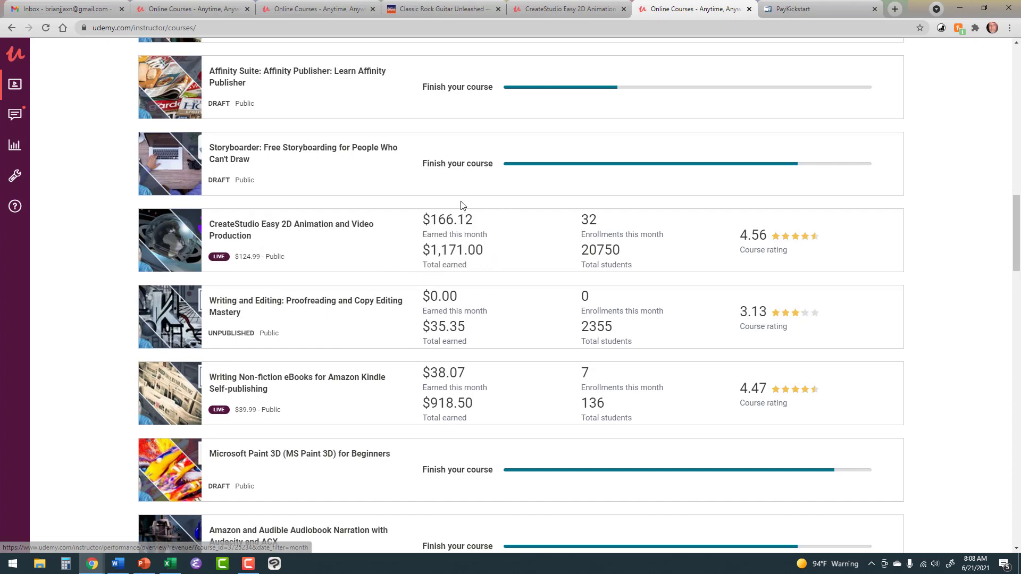
mouse_move(377, 190)
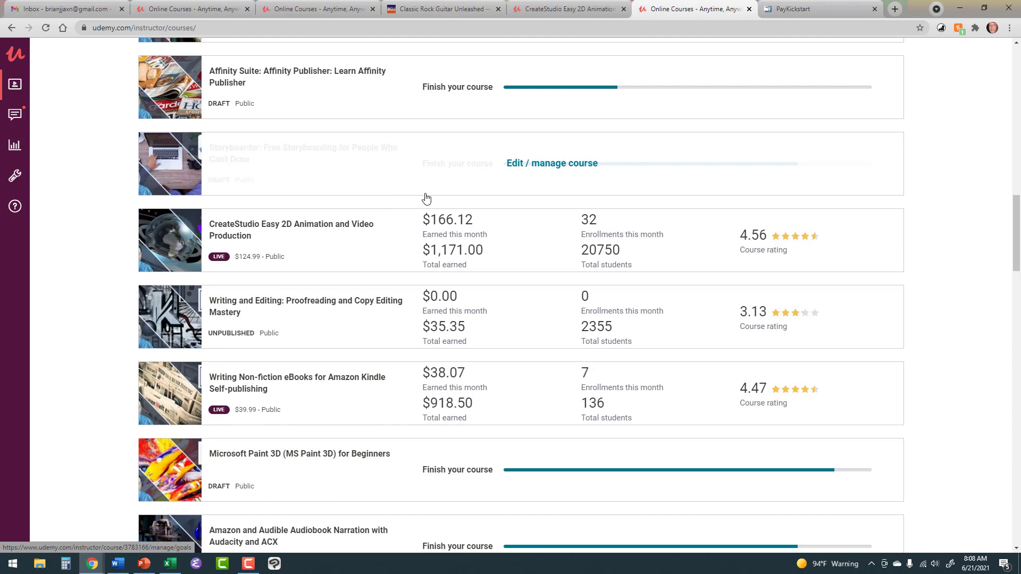
mouse_move(653, 72)
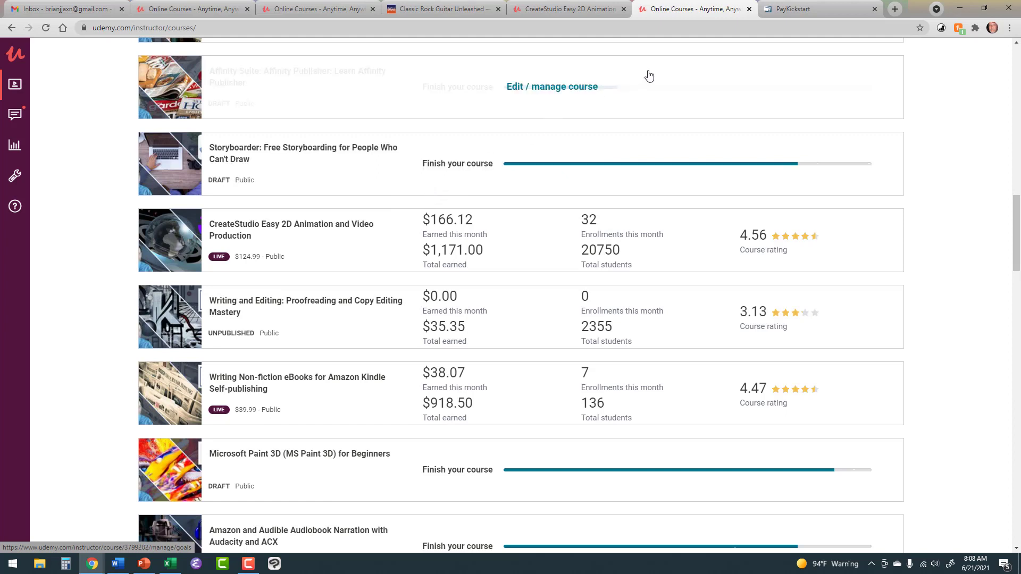
Step: View the PayKickstart affiliate dashboard, then return to the CreateStudio curriculum tab
left_click(791, 10)
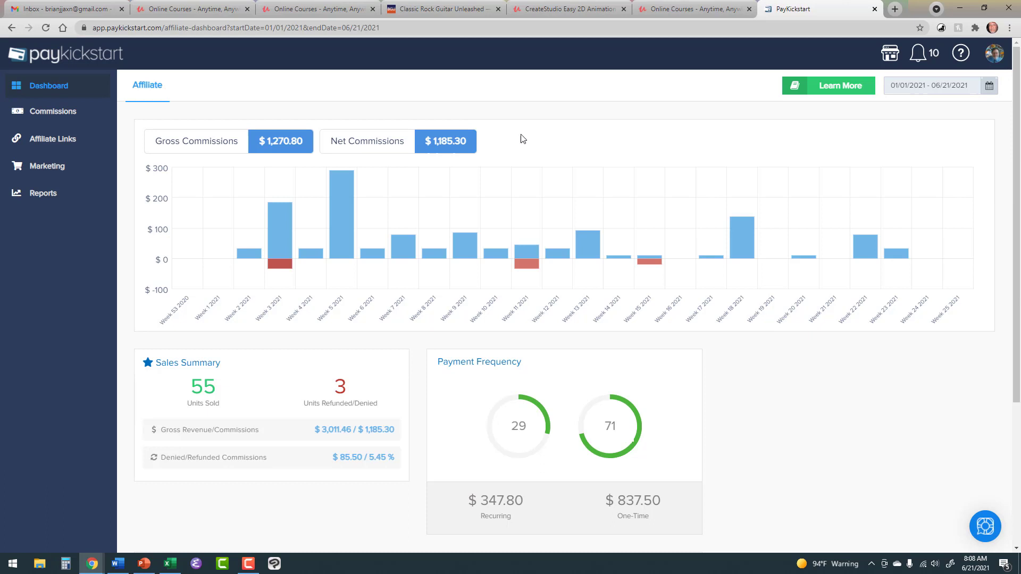
left_click(587, 9)
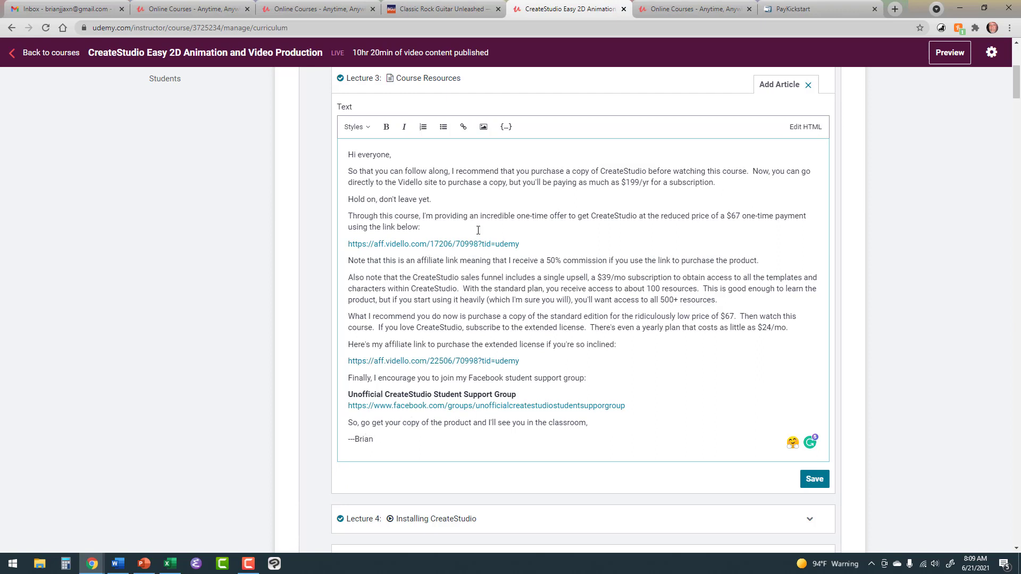
scroll(478, 230, "up", 1)
scroll(470, 232, "up", 1)
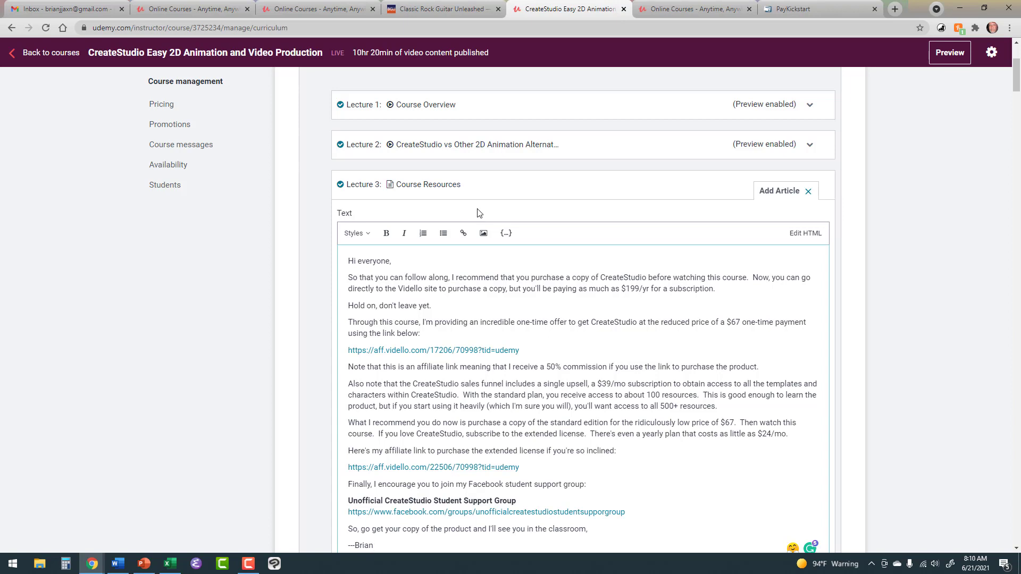
Step: Close and collapse the Course Resources lecture, then scroll down toward Section 5
left_click(808, 191)
left_click(808, 186)
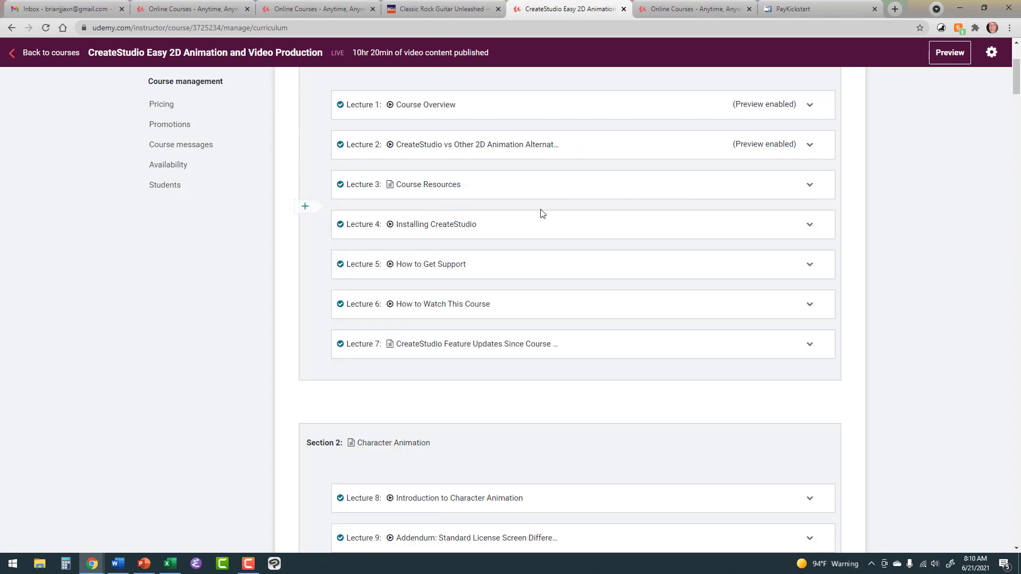
scroll(539, 212, "down", 8)
scroll(541, 213, "down", 12)
scroll(535, 209, "down", 12)
scroll(530, 217, "down", 3)
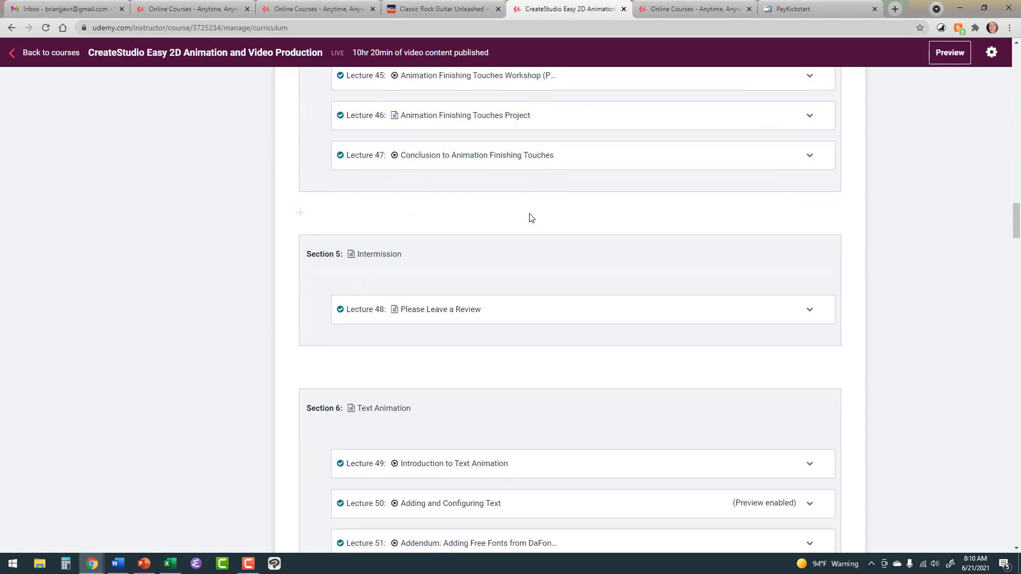
mouse_move(424, 257)
scroll(415, 260, "down", 2)
Step: Expand Lecture 48 'Please Leave a Review', view its article text, then close the editor
mouse_move(494, 210)
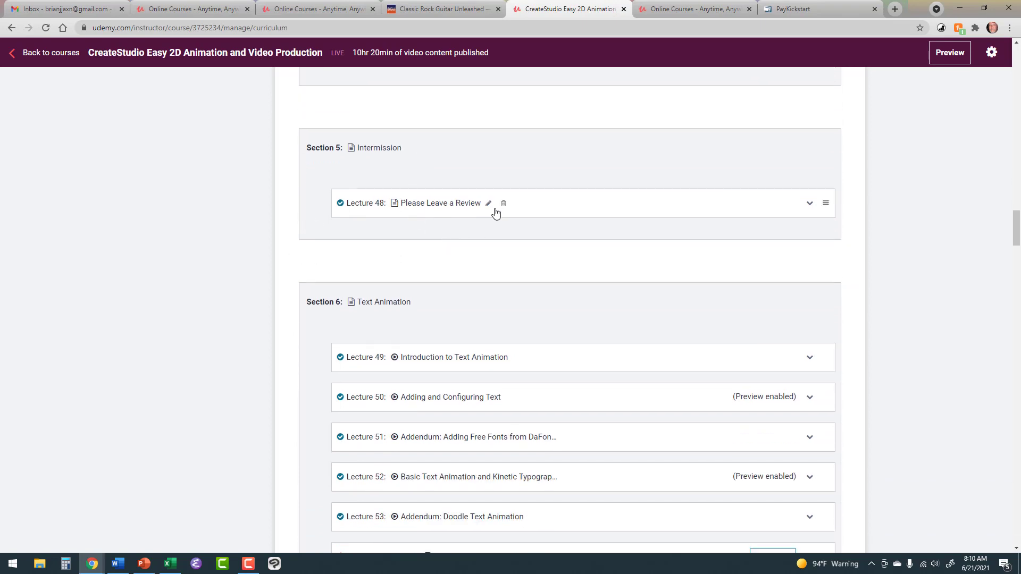
left_click(809, 205)
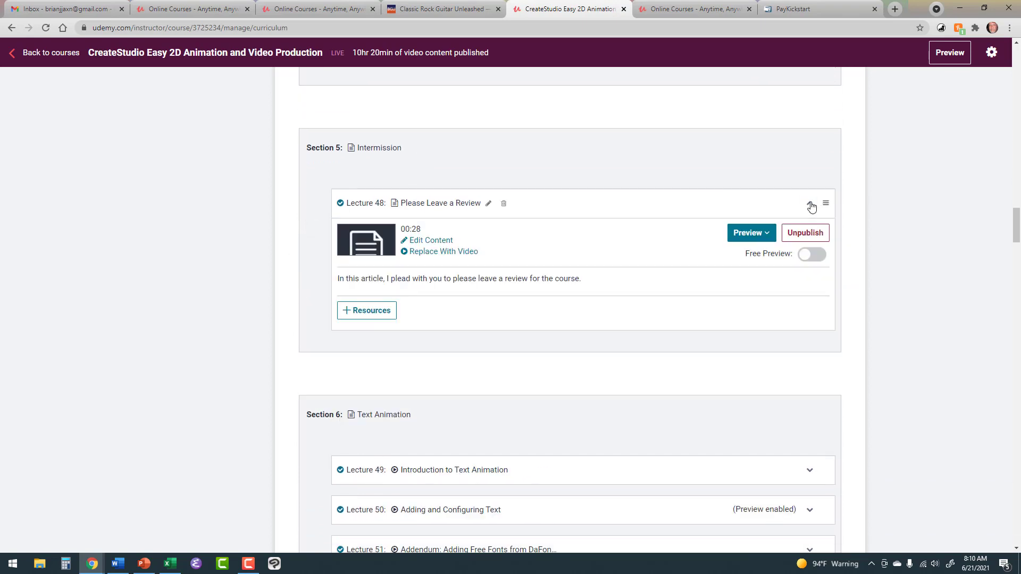
left_click(446, 240)
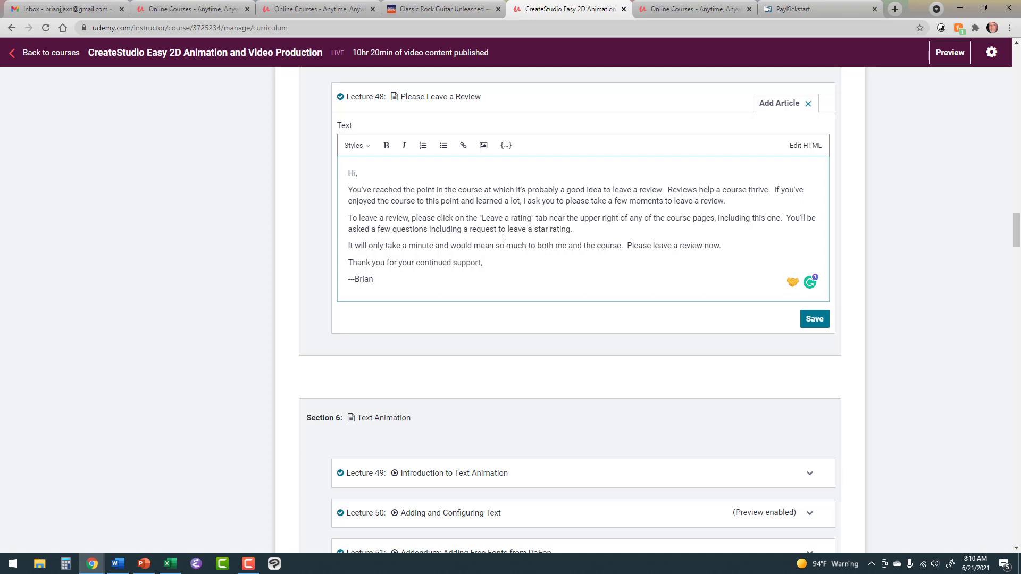
scroll(467, 251, "up", 1)
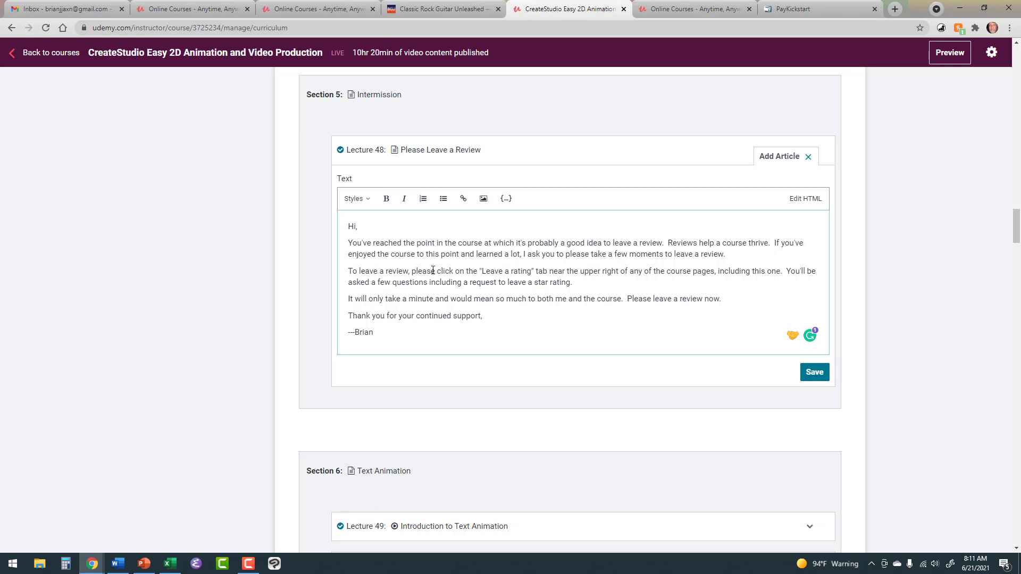
scroll(458, 266, "up", 1)
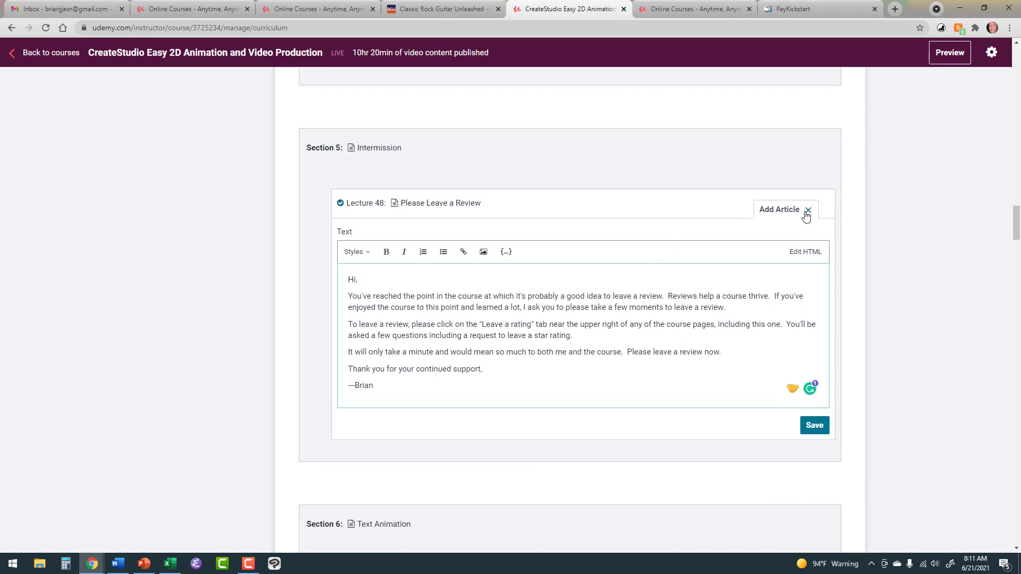
left_click(807, 212)
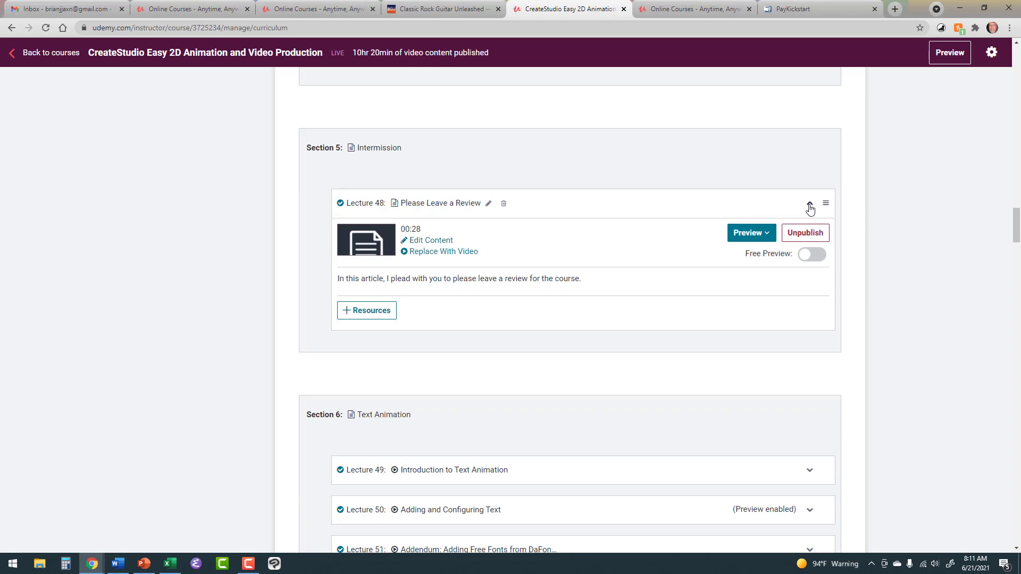
Step: Collapse Lecture 48 and expand Lecture 107 'Bonus Lecture' in Section 16 Conclusion
left_click(810, 206)
scroll(716, 225, "down", 10)
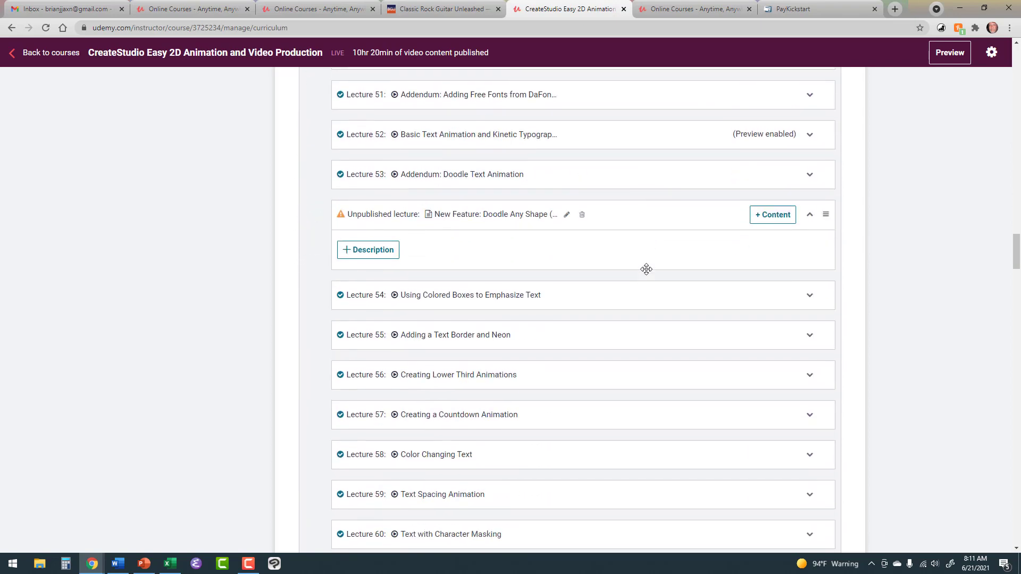
scroll(638, 272, "down", 13)
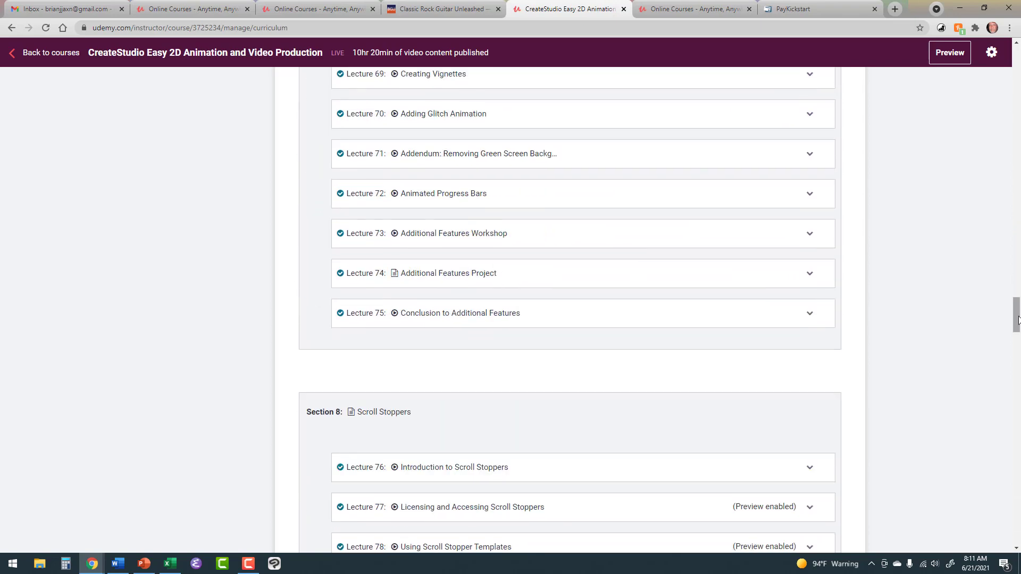
left_click_drag(1018, 320, 1018, 536)
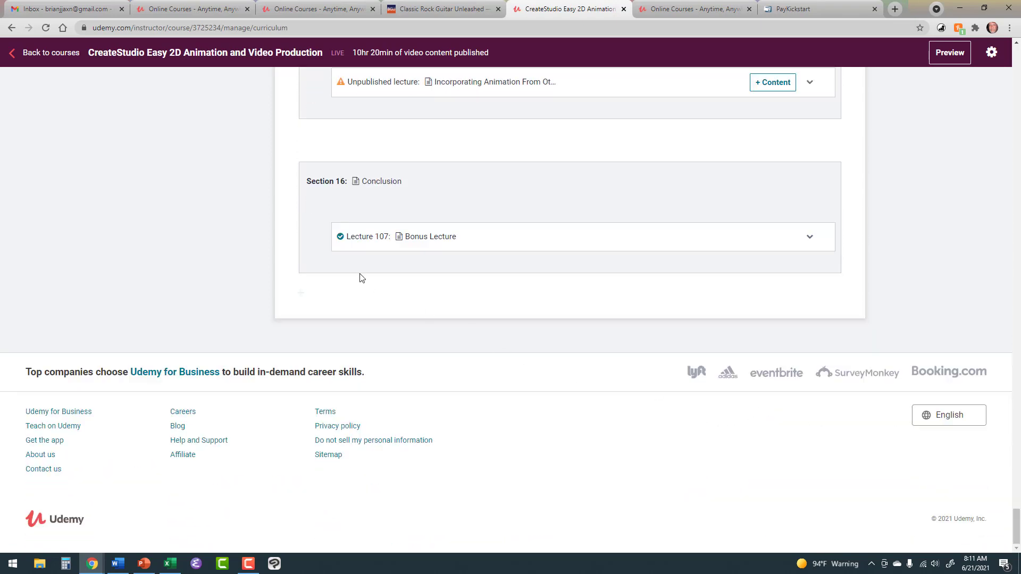
mouse_move(402, 236)
left_click(810, 239)
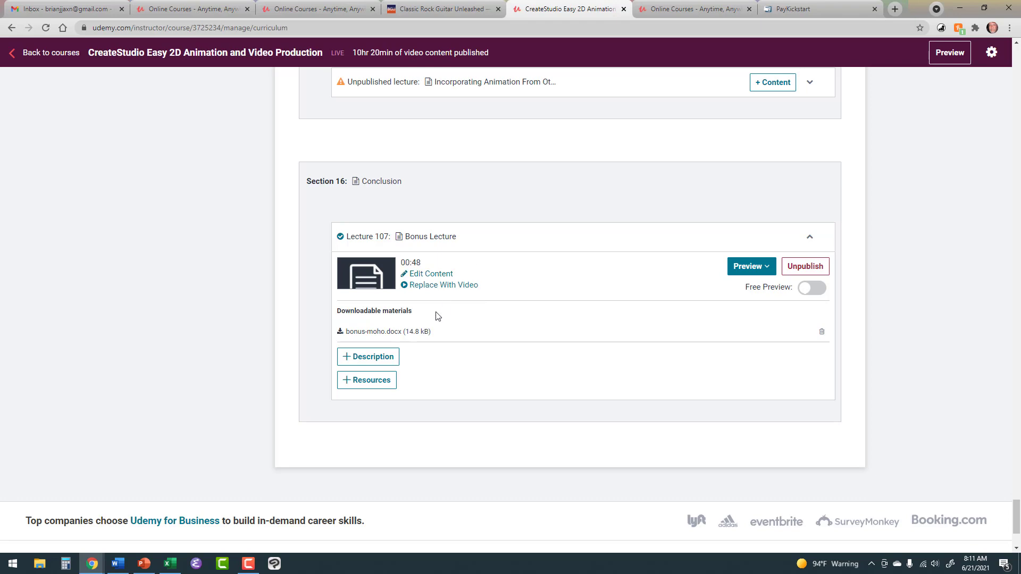
Step: Open Lecture 107's article editor and scroll through its referral-linked course list
left_click(430, 275)
scroll(415, 295, "up", 3)
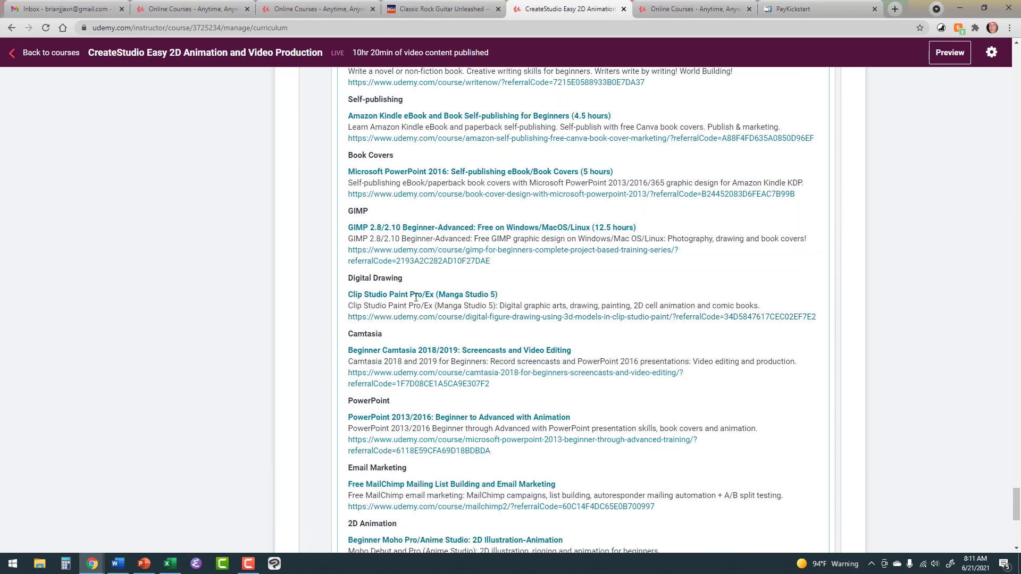
scroll(364, 240, "down", 4)
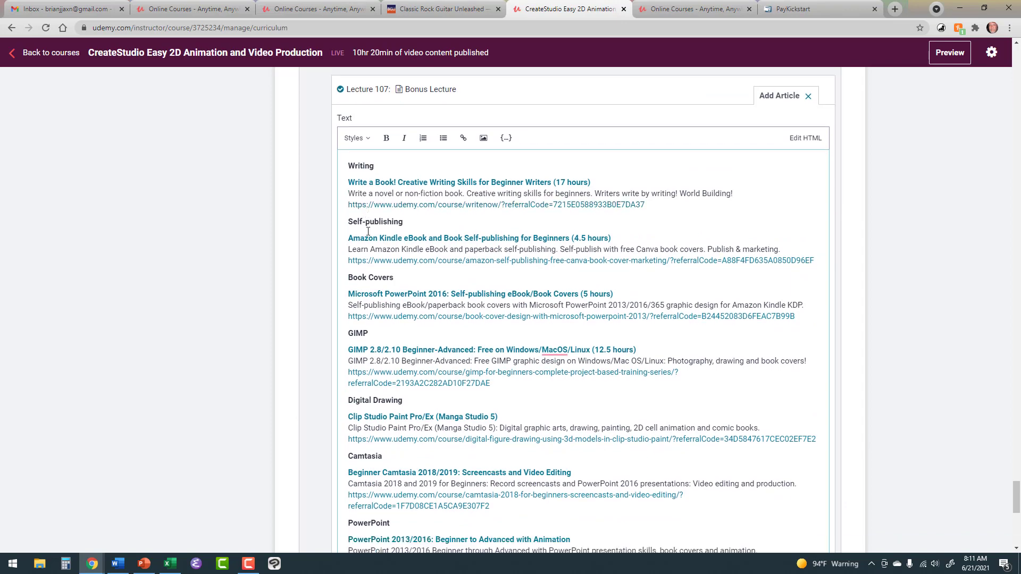
scroll(364, 241, "down", 4)
scroll(362, 247, "up", 6)
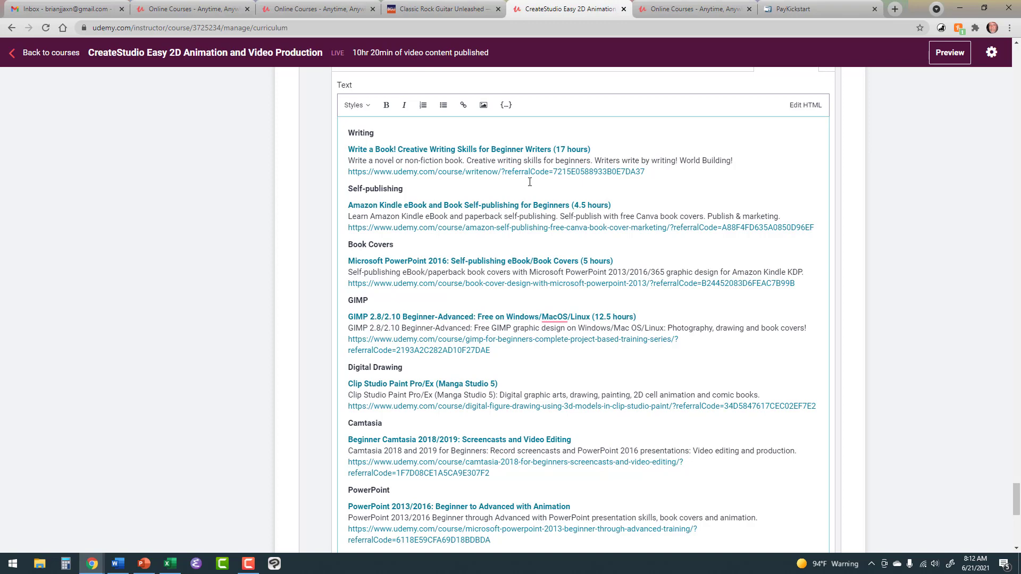
Step: In the course-list tab, view the CreateStudio course's Promotions page with its referral link
key("ctrl+Tab")
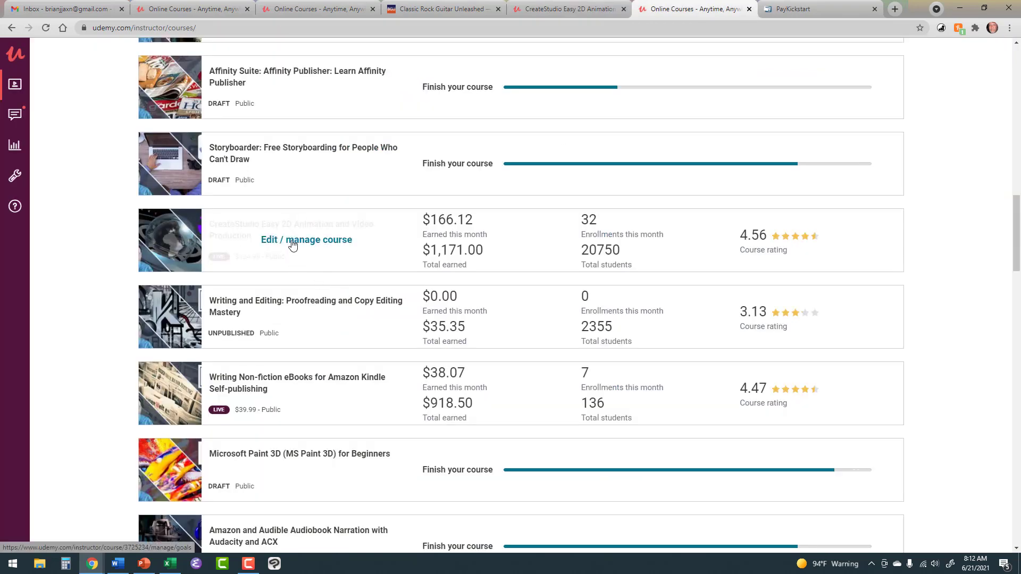
left_click(292, 245)
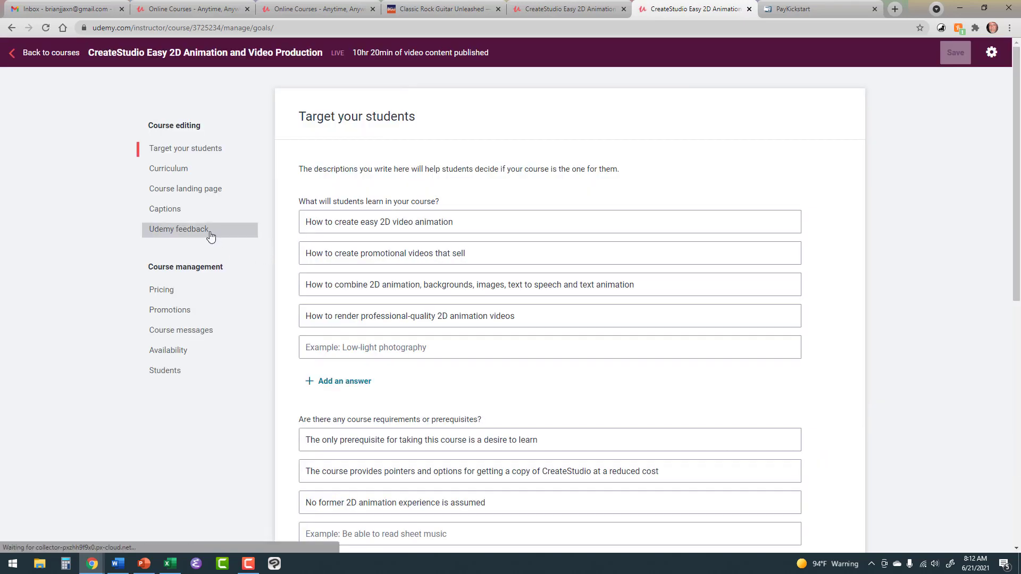
left_click(180, 314)
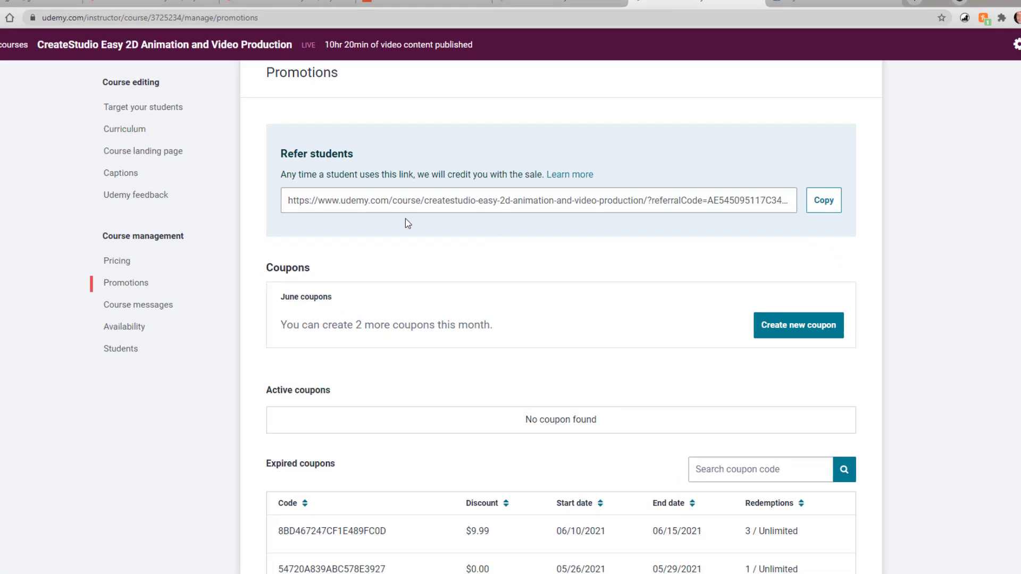
scroll(275, 316, "down", 3)
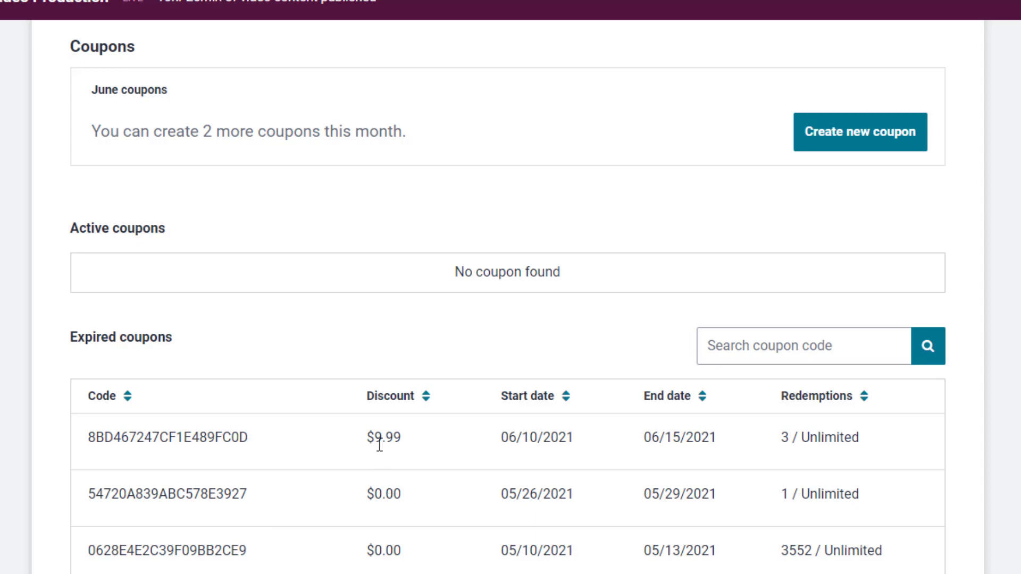
scroll(363, 452, "up", 3)
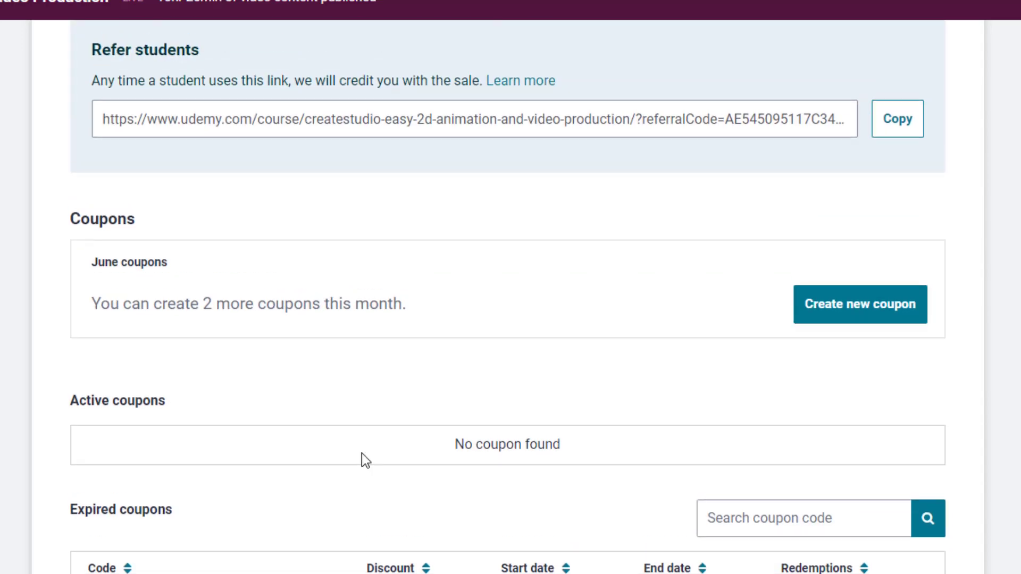
scroll(361, 453, "up", 3)
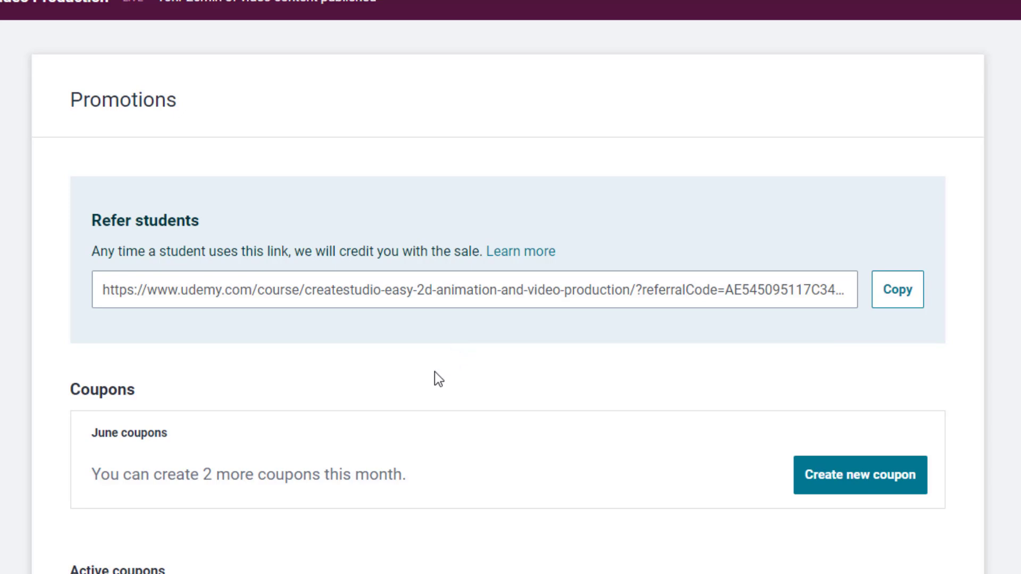
scroll(417, 378, "down", 3)
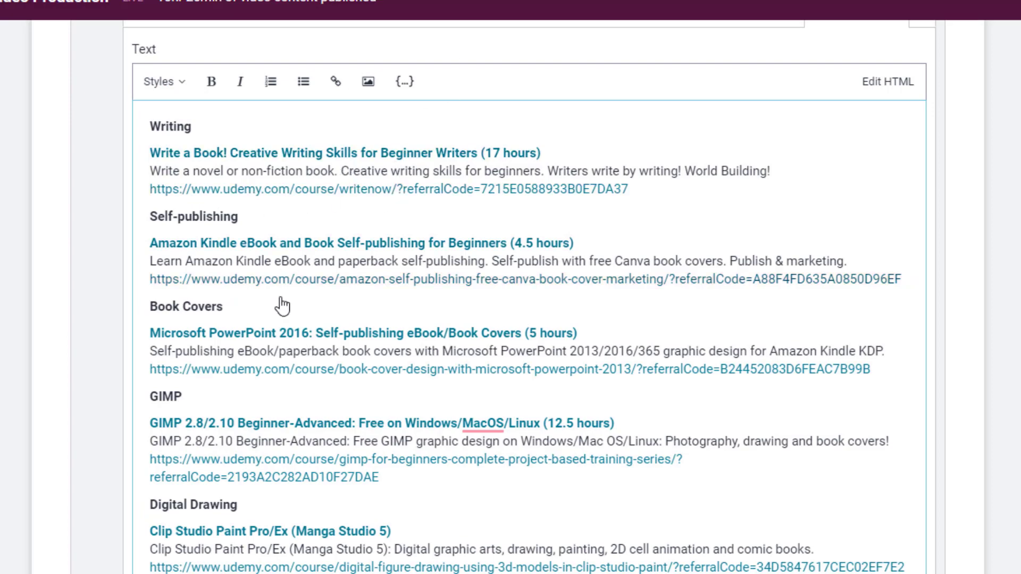
Step: Close the Bonus Lecture article editor with the X beside Add Article
scroll(281, 536, "down", 5)
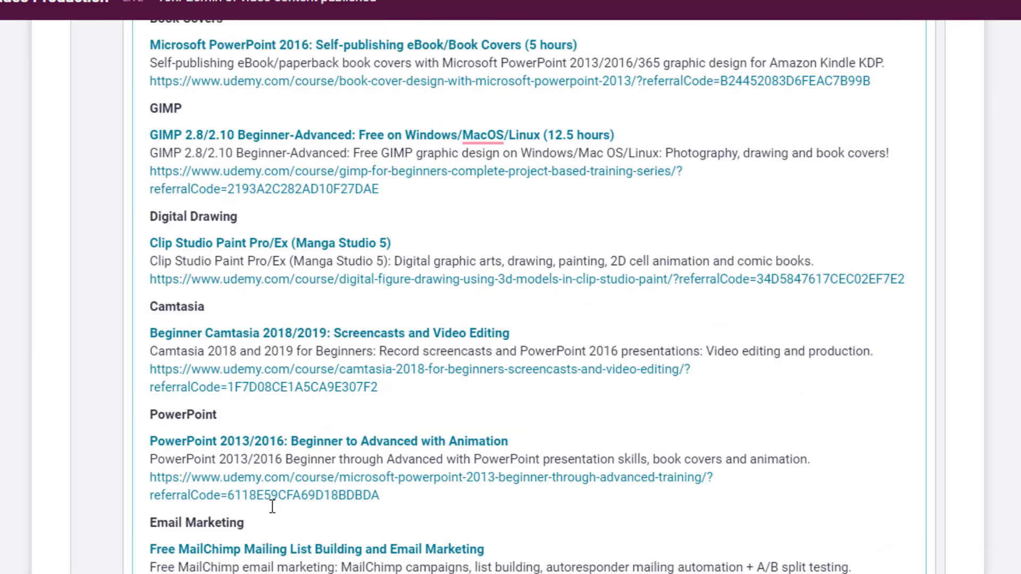
scroll(273, 507, "up", 10)
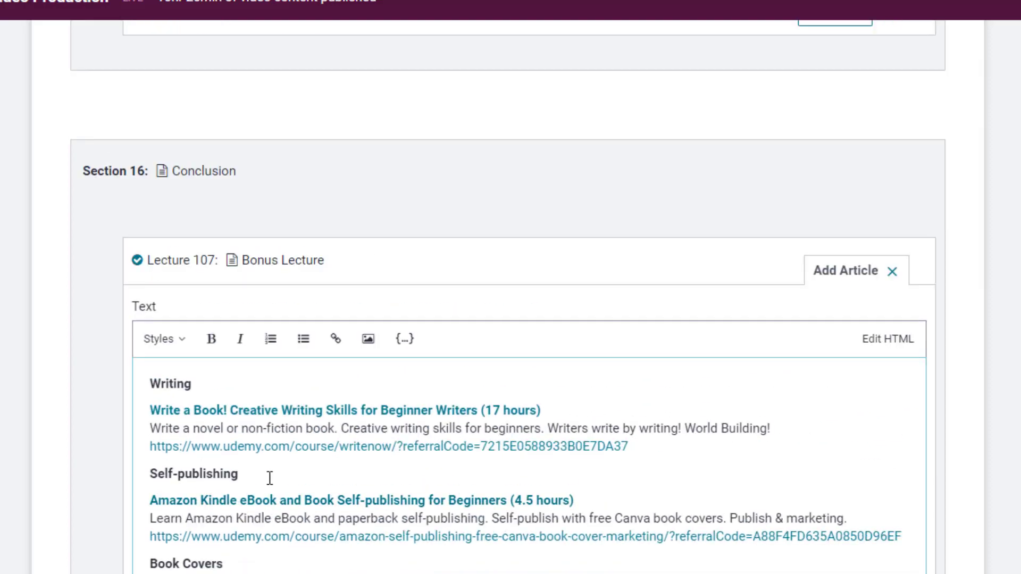
left_click(893, 274)
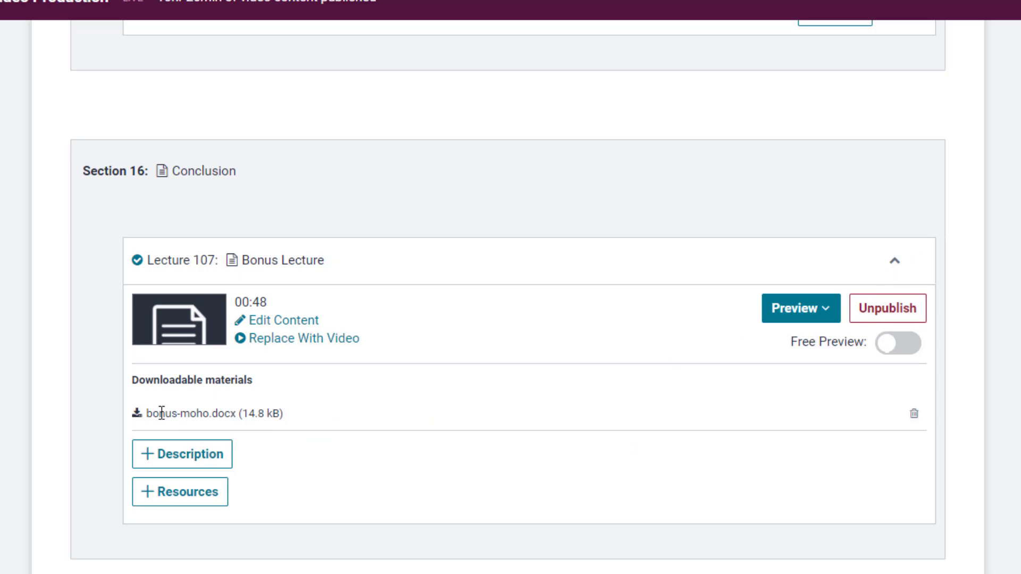